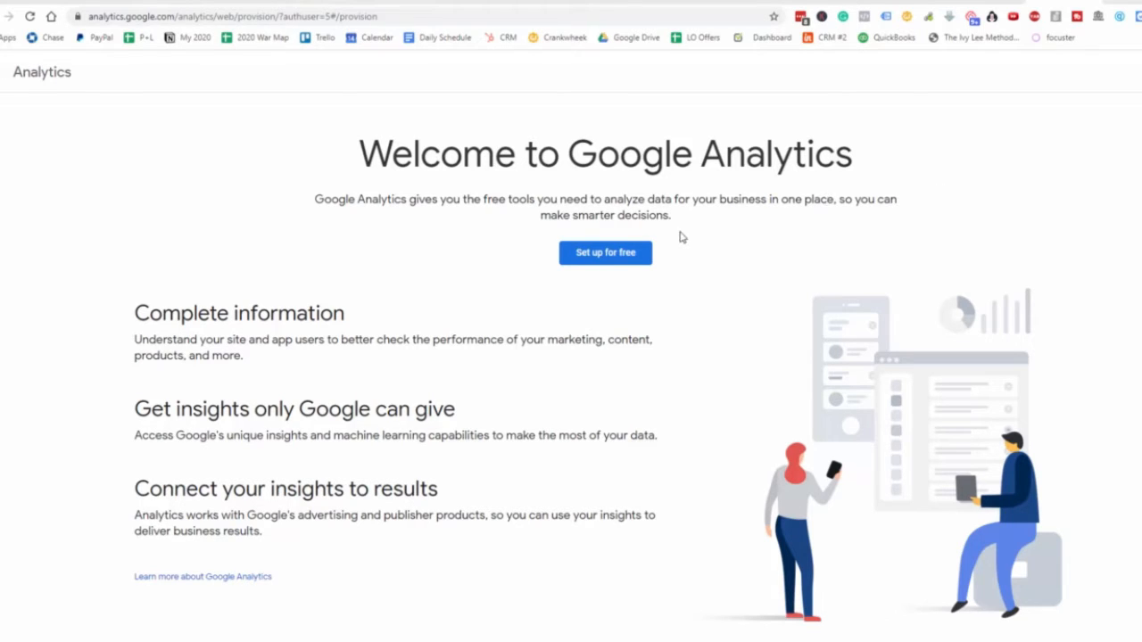
Start the free Analytics setup and name the account Construction Pros, keeping all the data sharing options enabled
click(630, 261)
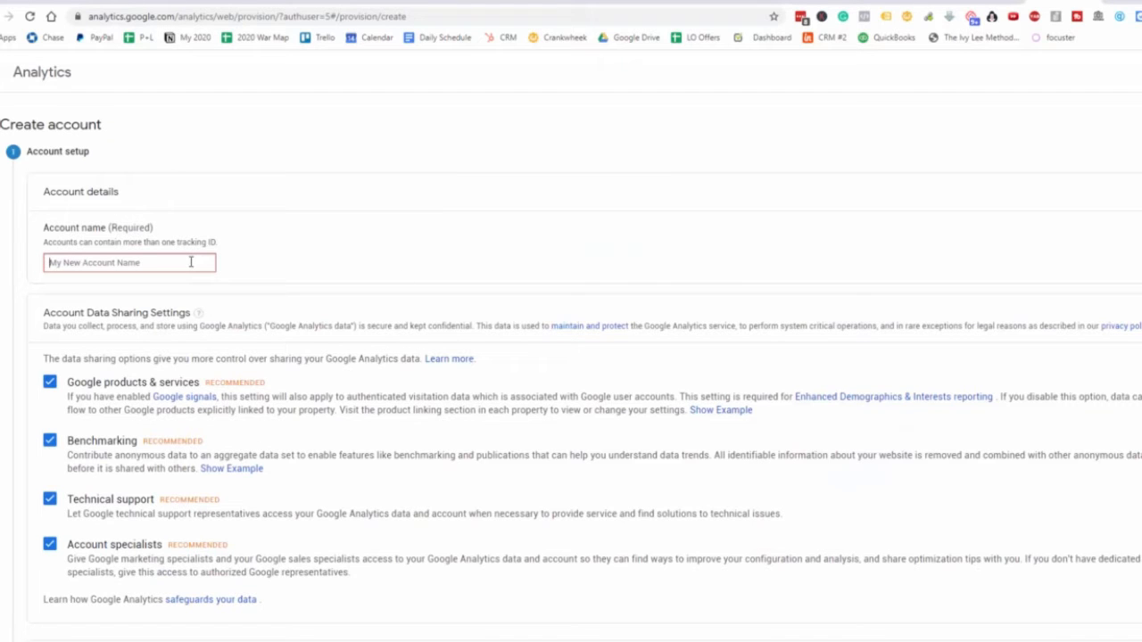
text(Construction Pros)
scroll(375, 558, down, 2)
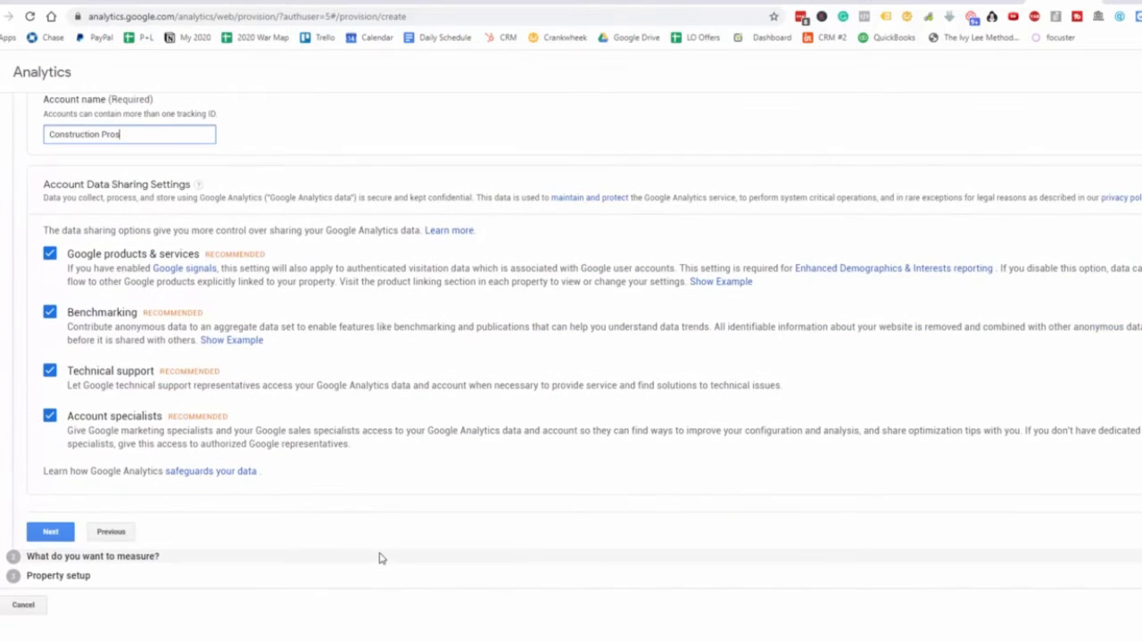
click(47, 533)
Review the measurement options and continue with Web as what to measure
scroll(858, 549, up, 2)
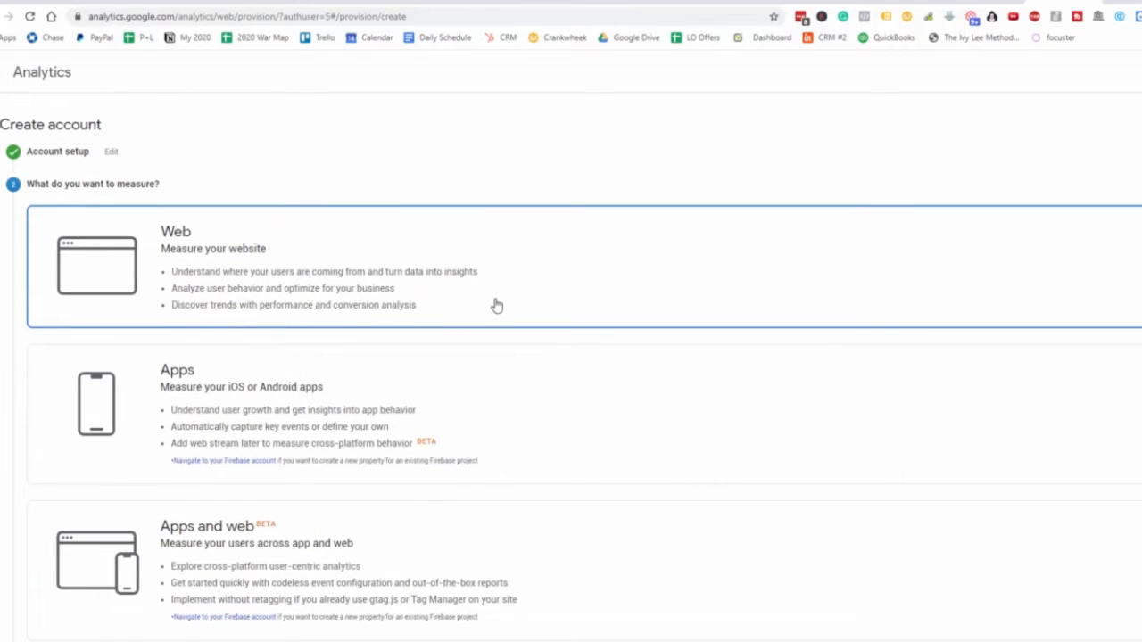
scroll(474, 312, down, 2)
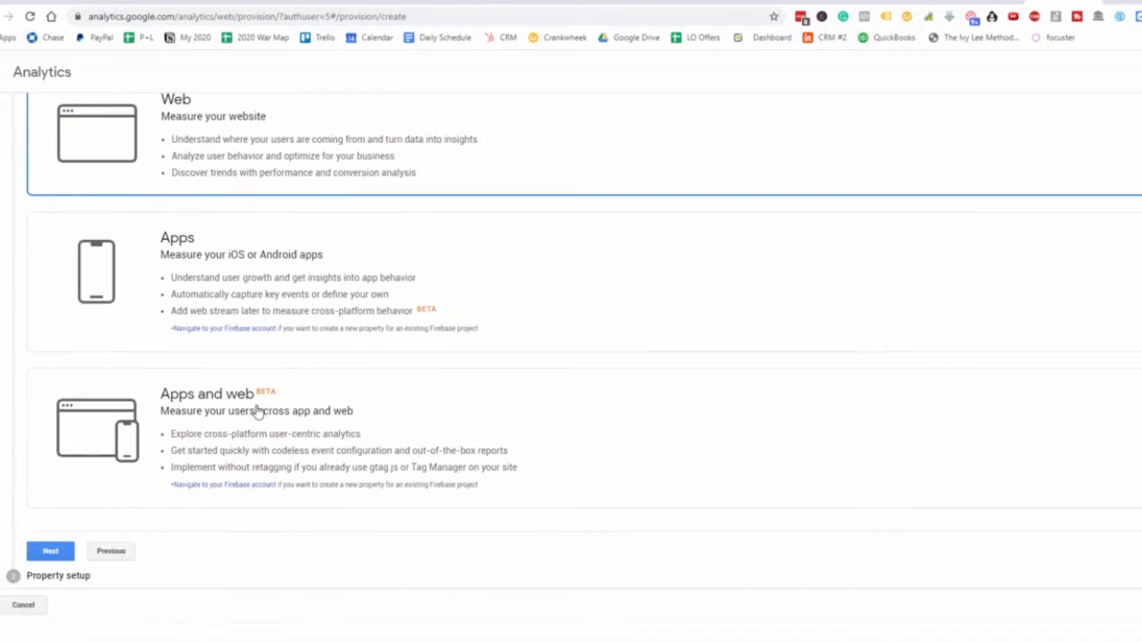
click(69, 551)
click(149, 312)
text(Crawl Space Pro Cl)
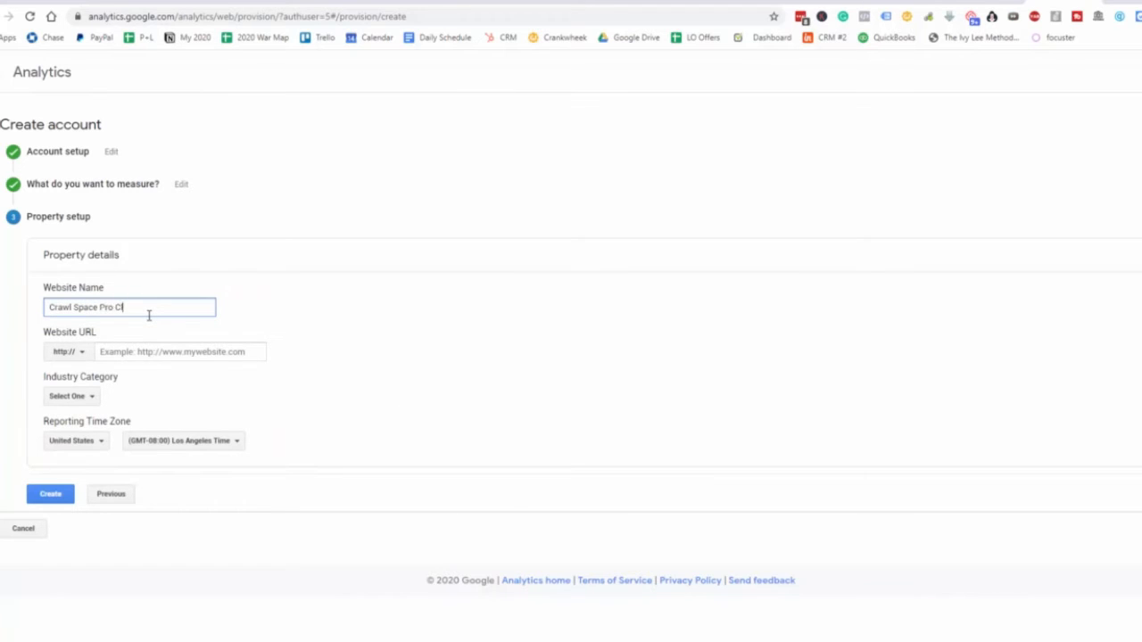
text(eaners)
click(138, 352)
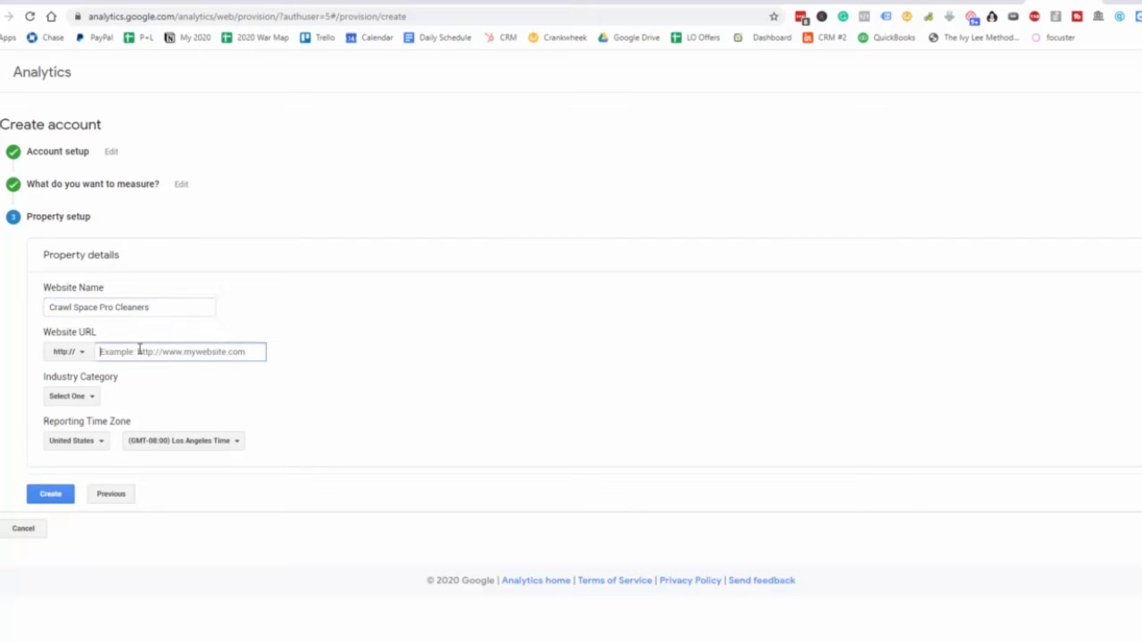
text(http://crawlspaceprocleaners.com/)
drag(126, 352, 74, 357)
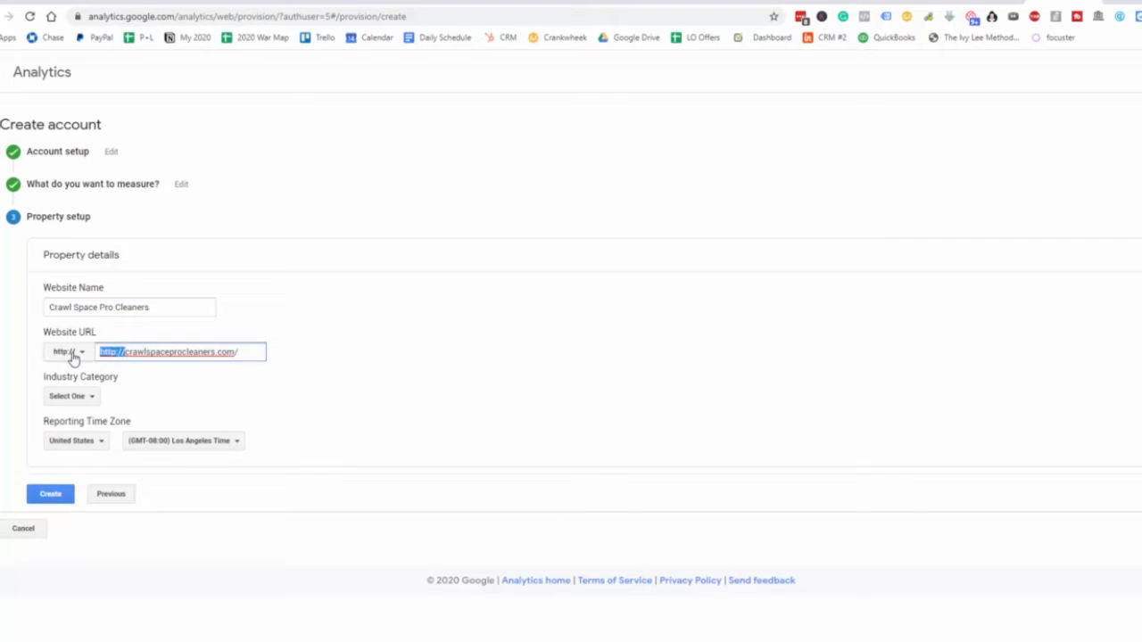
key(BackSpace)
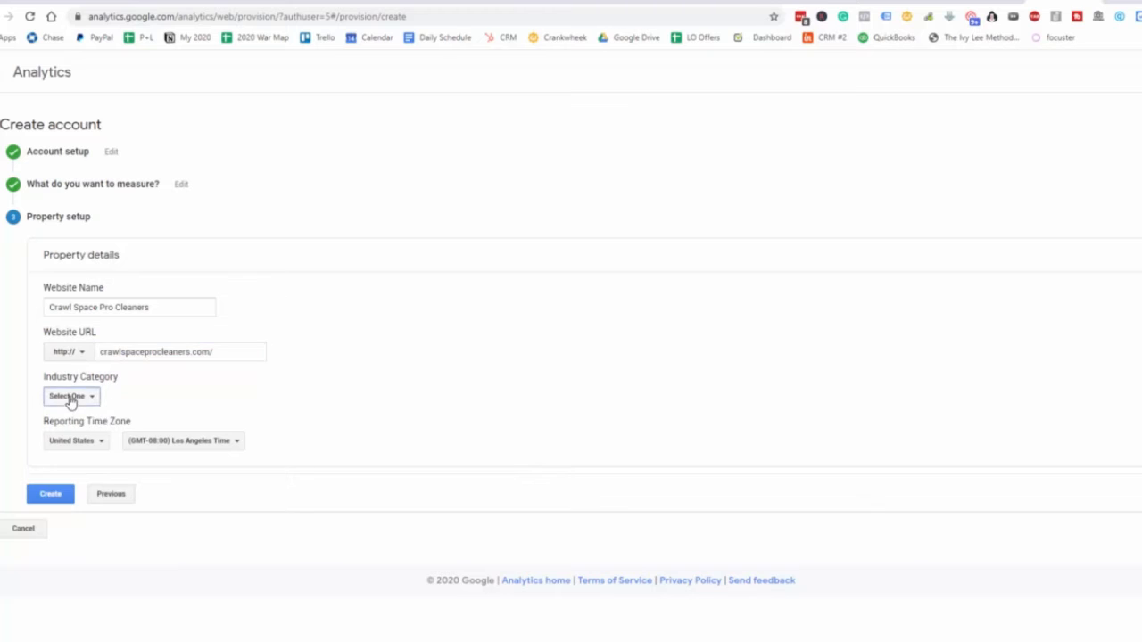
Set the industry category to Home and Garden and submit the property for creation
click(99, 405)
scroll(139, 482, down, 2)
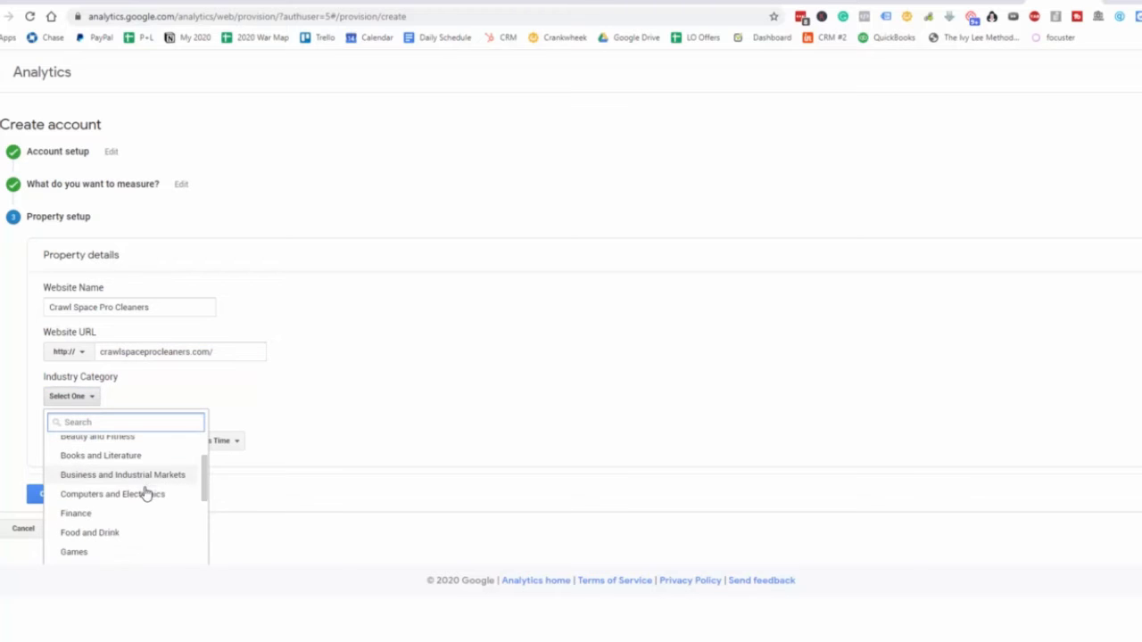
scroll(140, 493, down, 3)
click(147, 480)
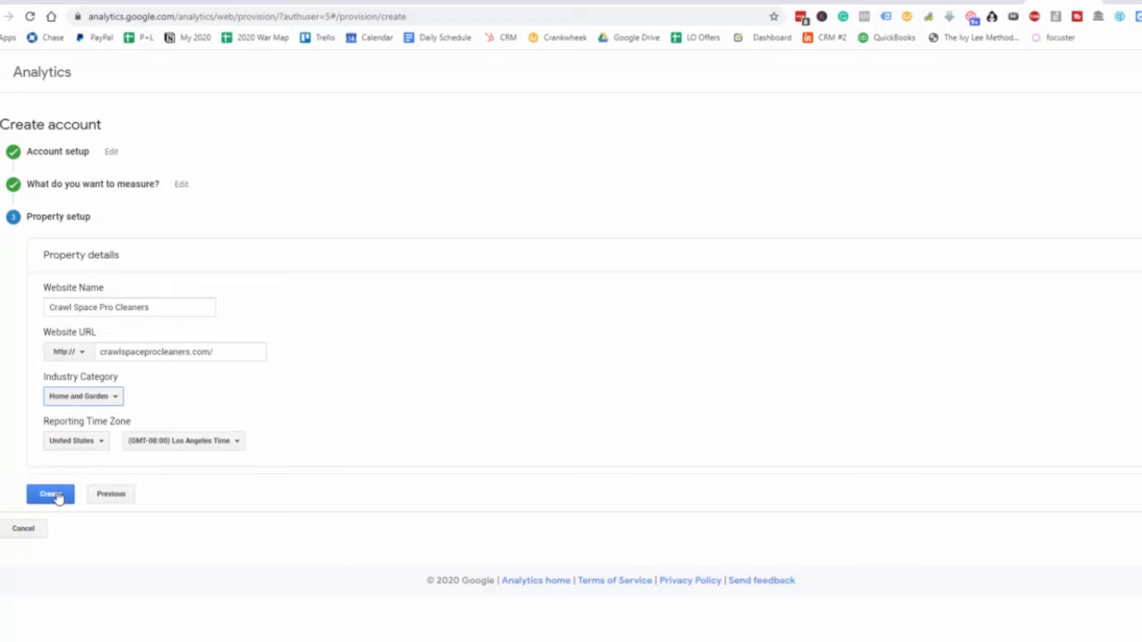
click(51, 495)
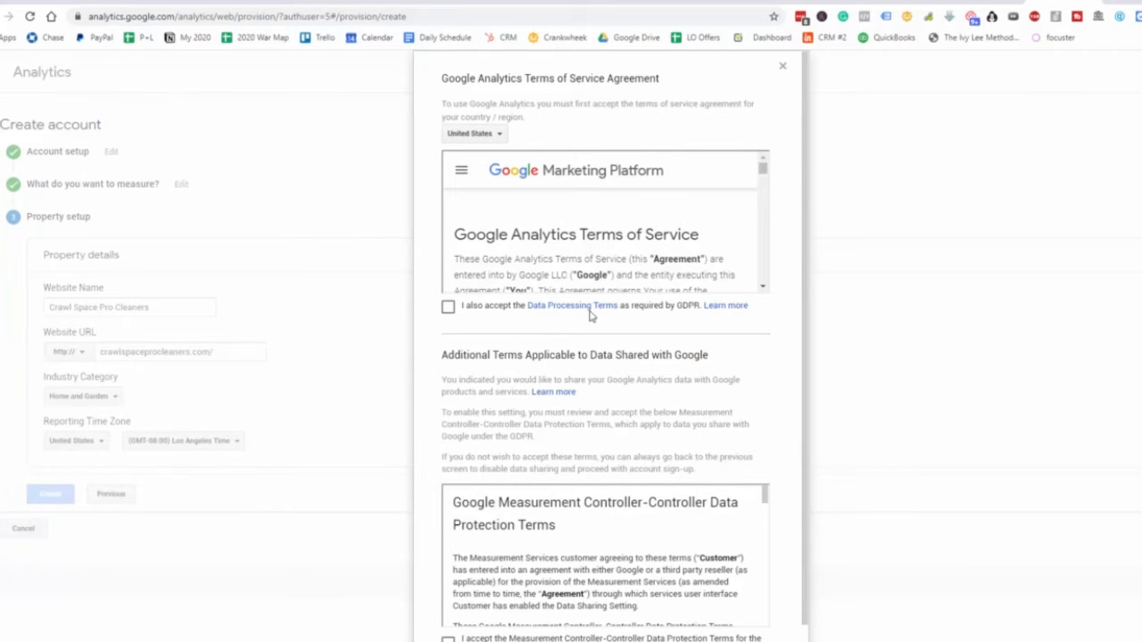
Accept the GDPR data processing and data protection terms, and dismiss the mobile app offer and search tip
click(448, 306)
scroll(633, 358, down, 1)
click(448, 592)
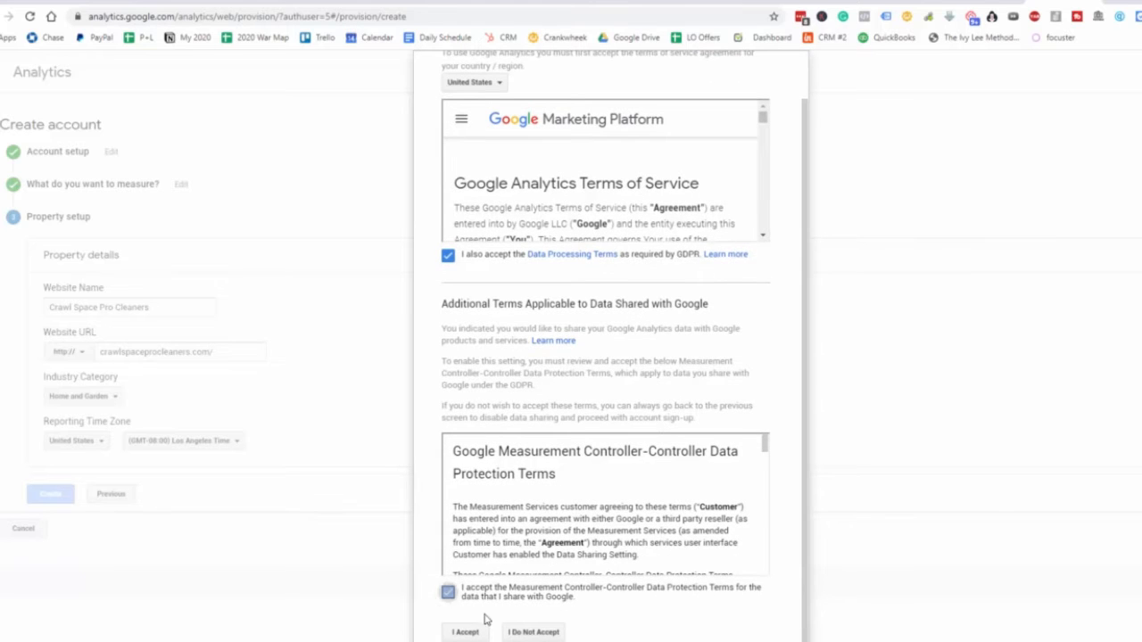
click(465, 631)
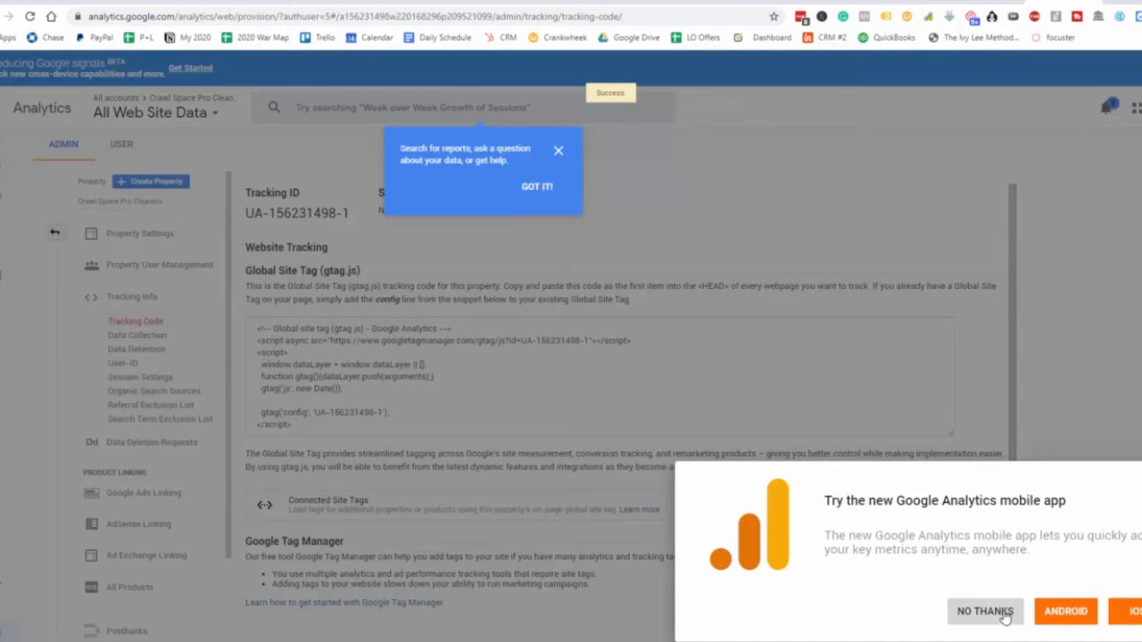
click(981, 612)
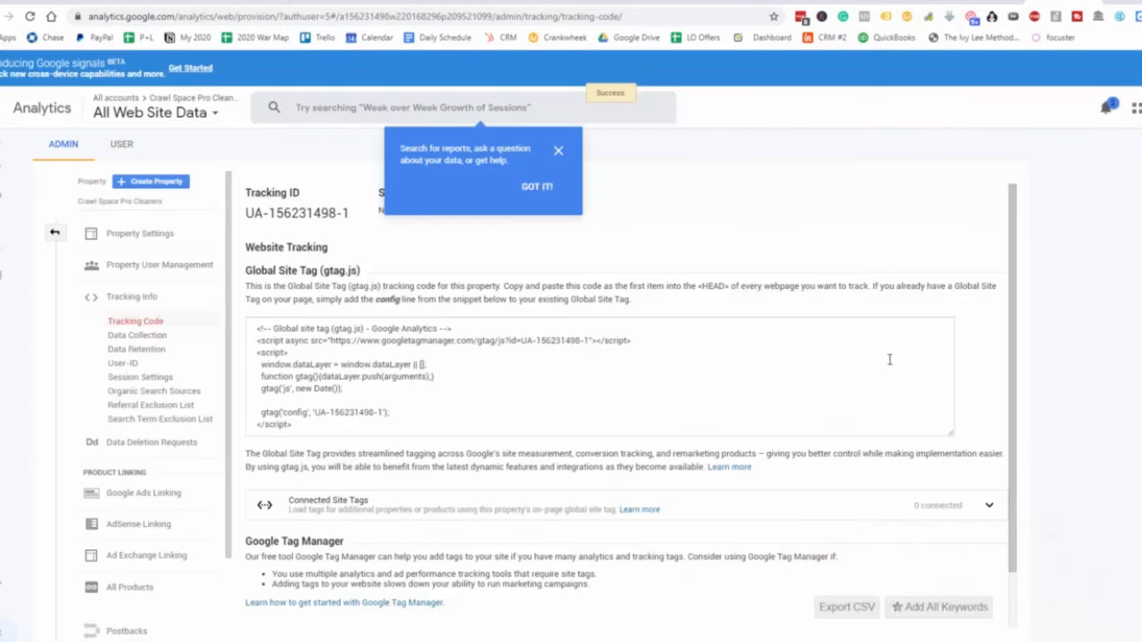
click(559, 152)
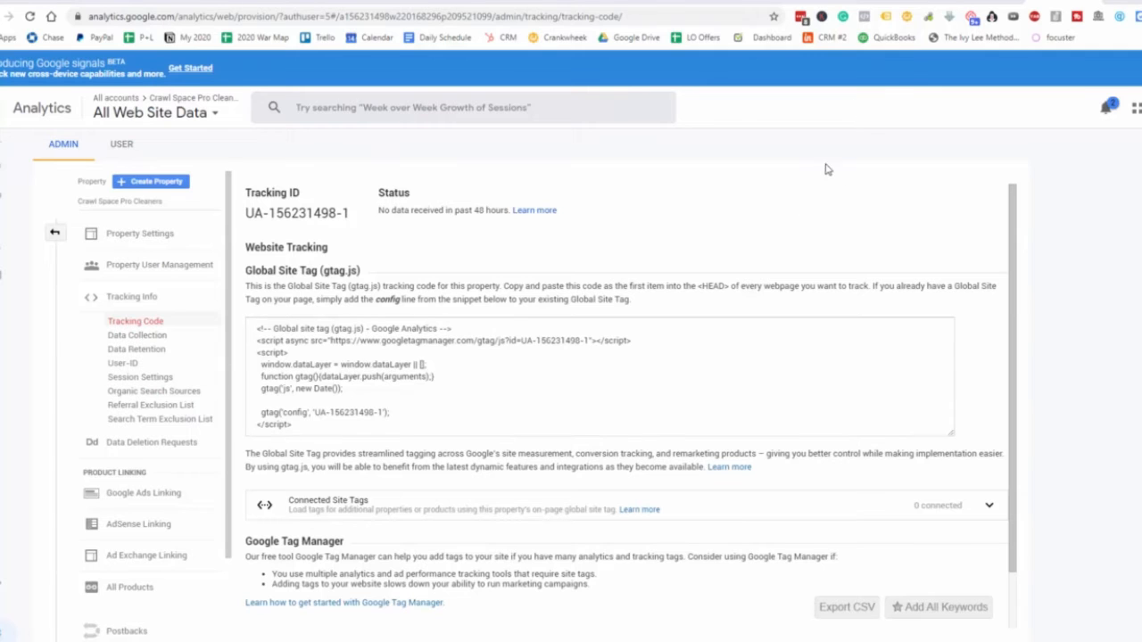
Switch to the WordPress plugin search results and install and activate the Google Analytics Dashboard Plugin by MonsterInsights
click(972, 2)
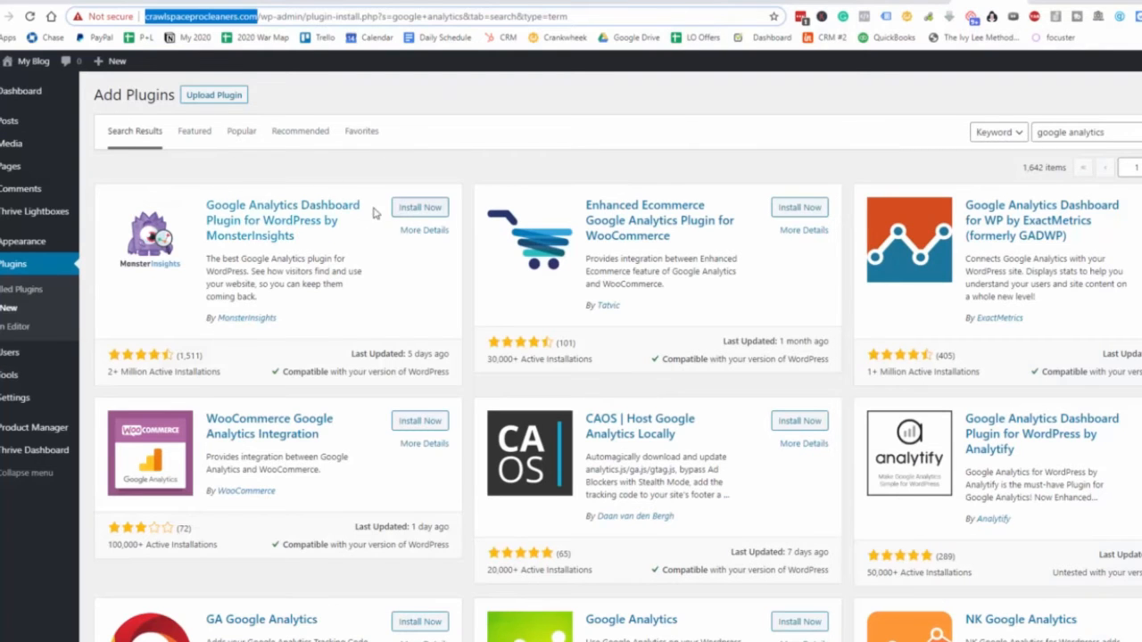
click(420, 208)
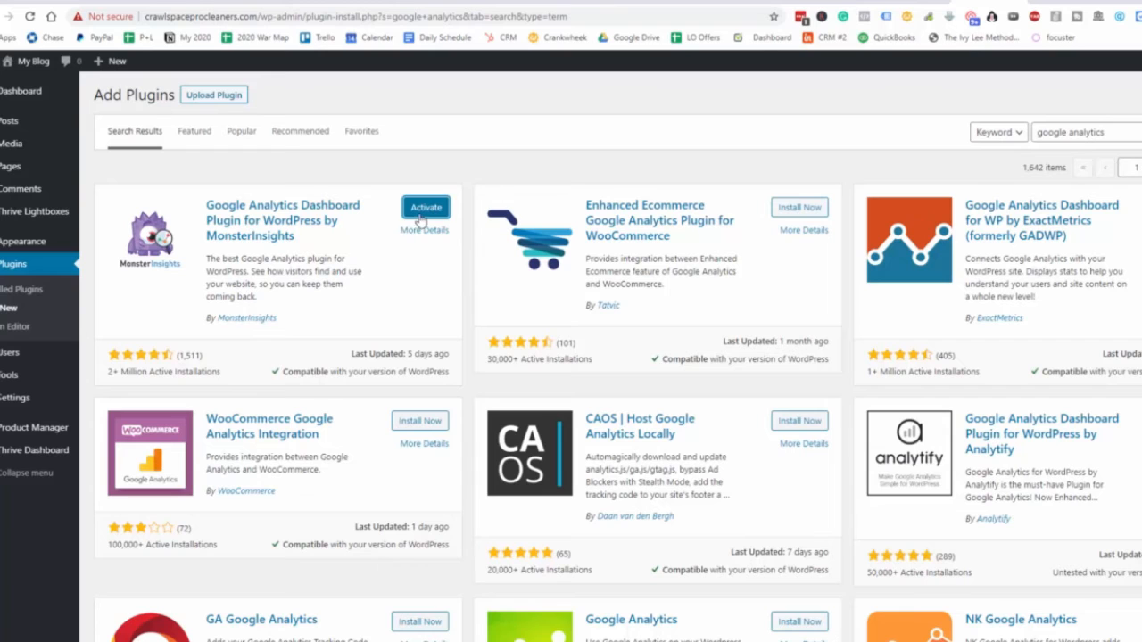
click(418, 212)
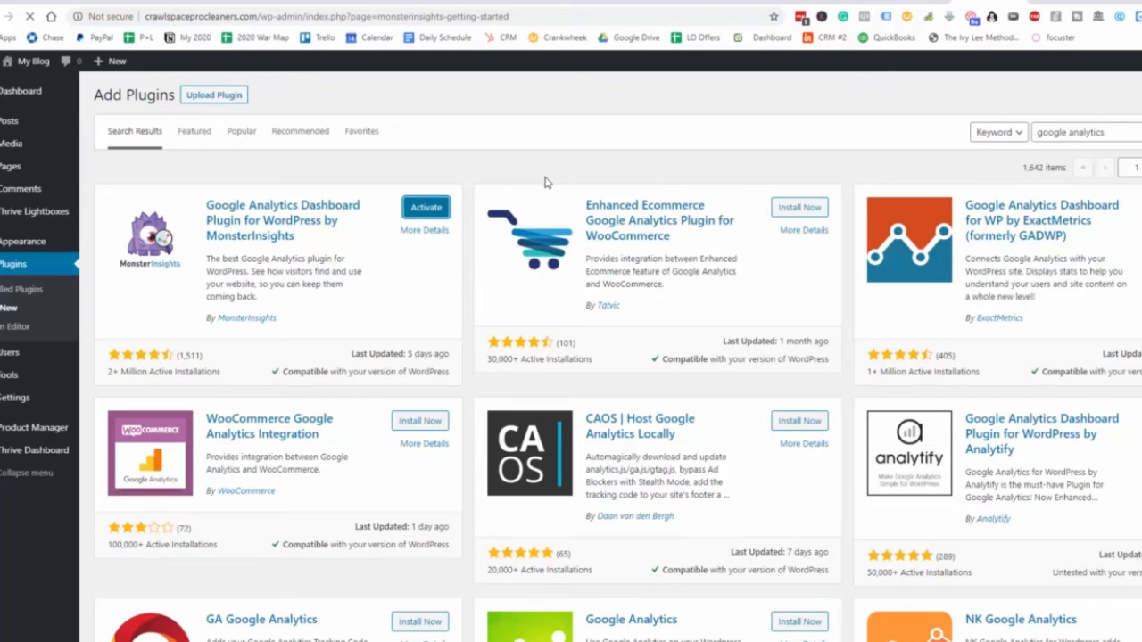
Launch the MonsterInsights setup wizard and save Business Website as the site category
scroll(704, 372, down, 10)
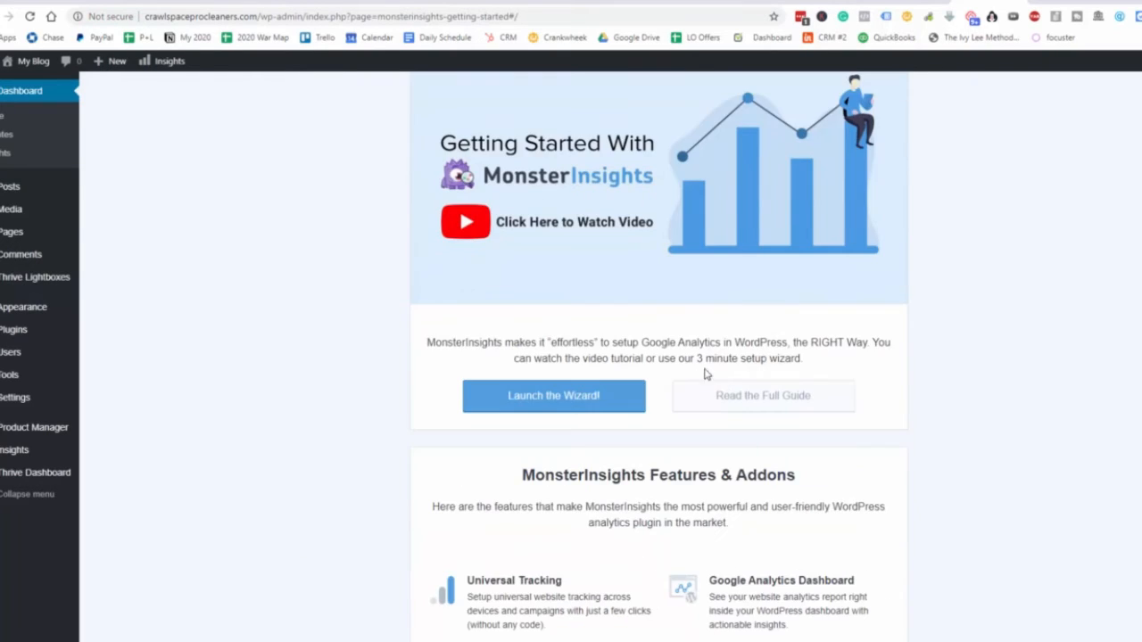
scroll(747, 363, up, 10)
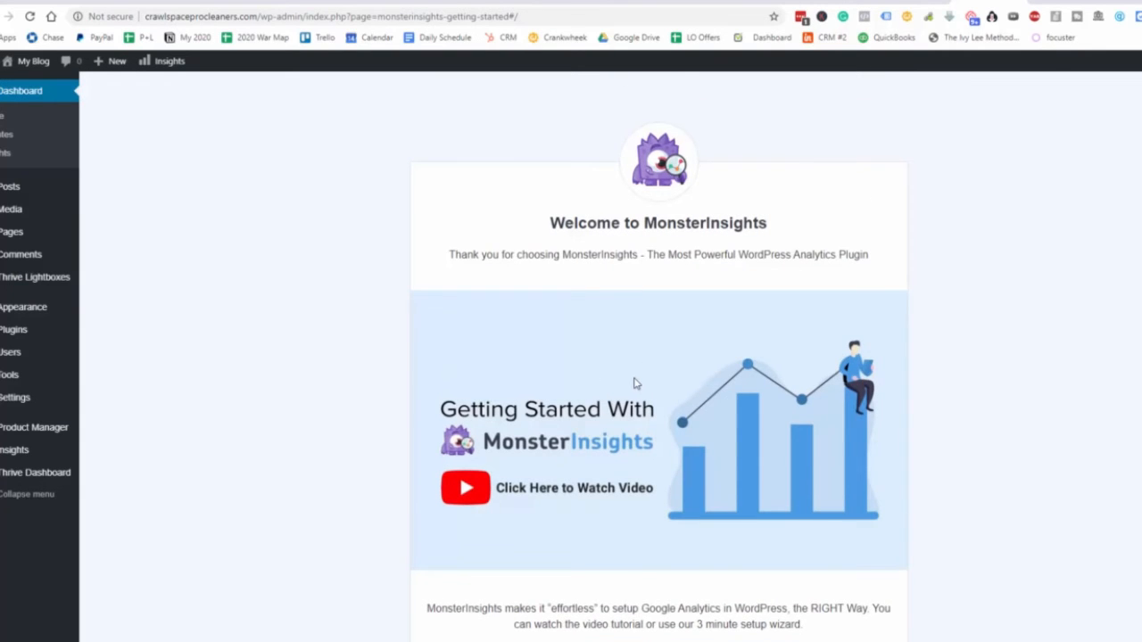
scroll(660, 383, down, 10)
scroll(665, 383, down, 3)
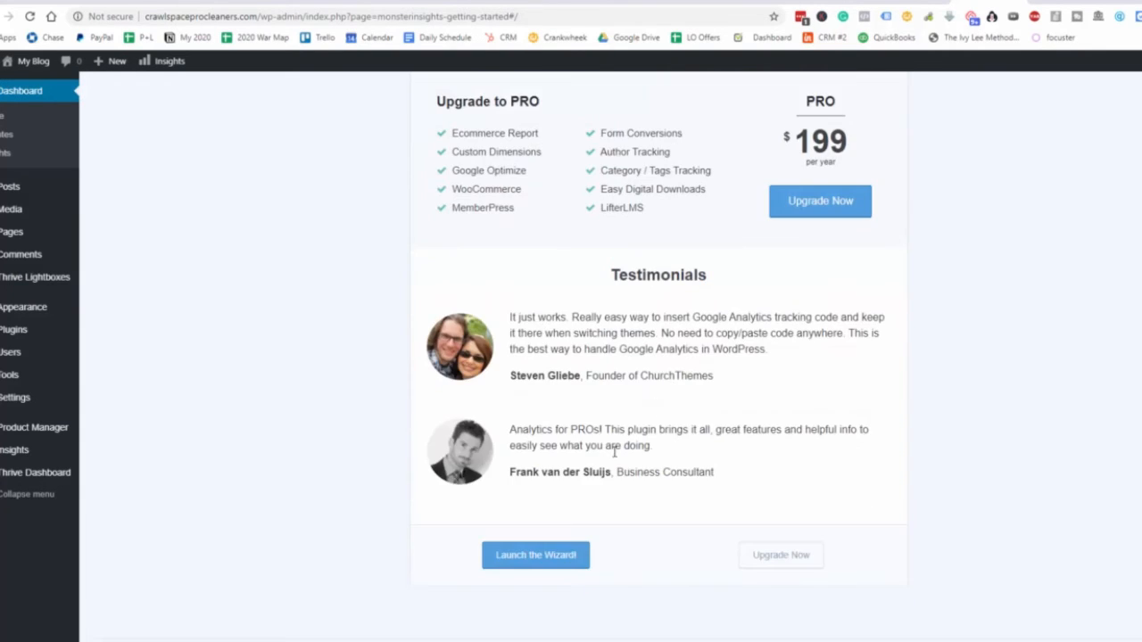
click(540, 553)
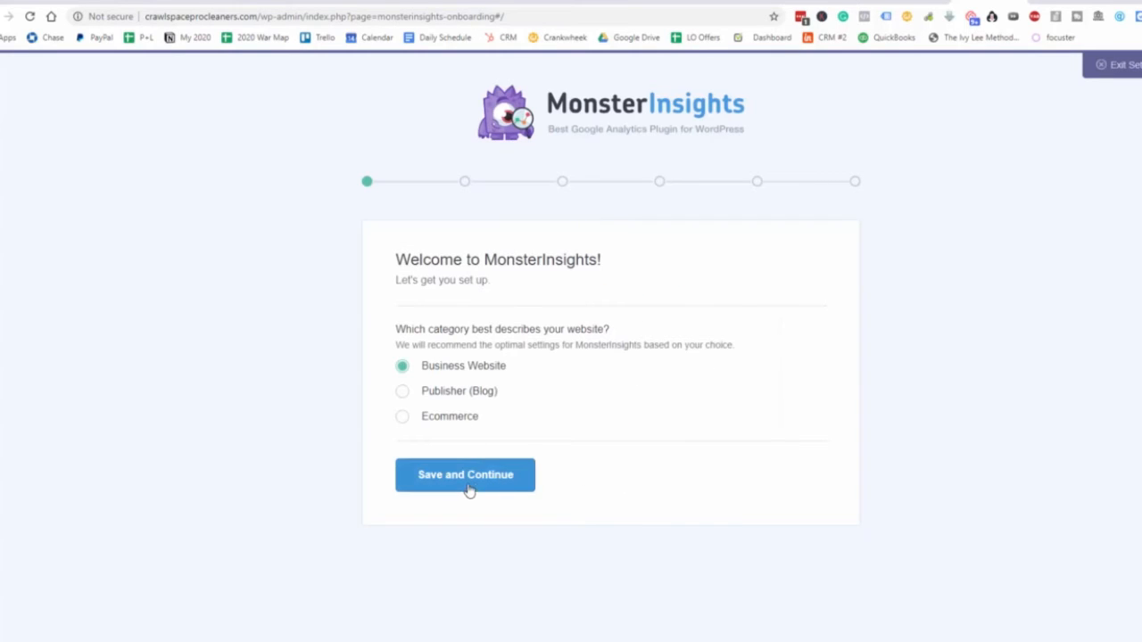
click(469, 487)
Connect MonsterInsights to the Google account holding the Analytics property, using the crawlspaceprocleaners.com All Web Site Data profile
click(480, 496)
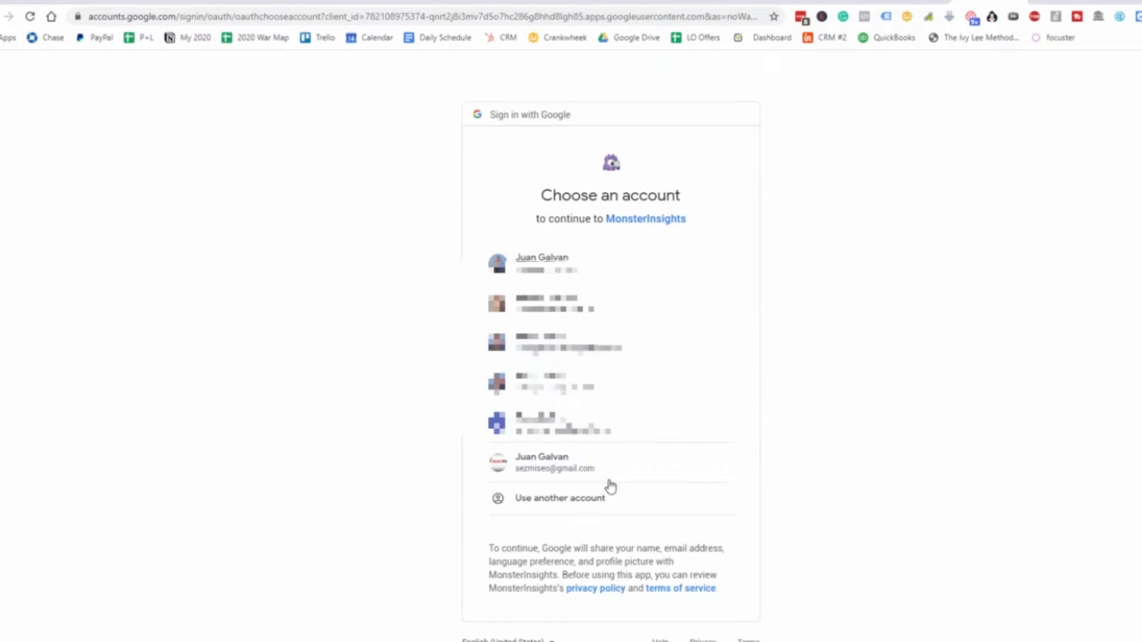
click(580, 473)
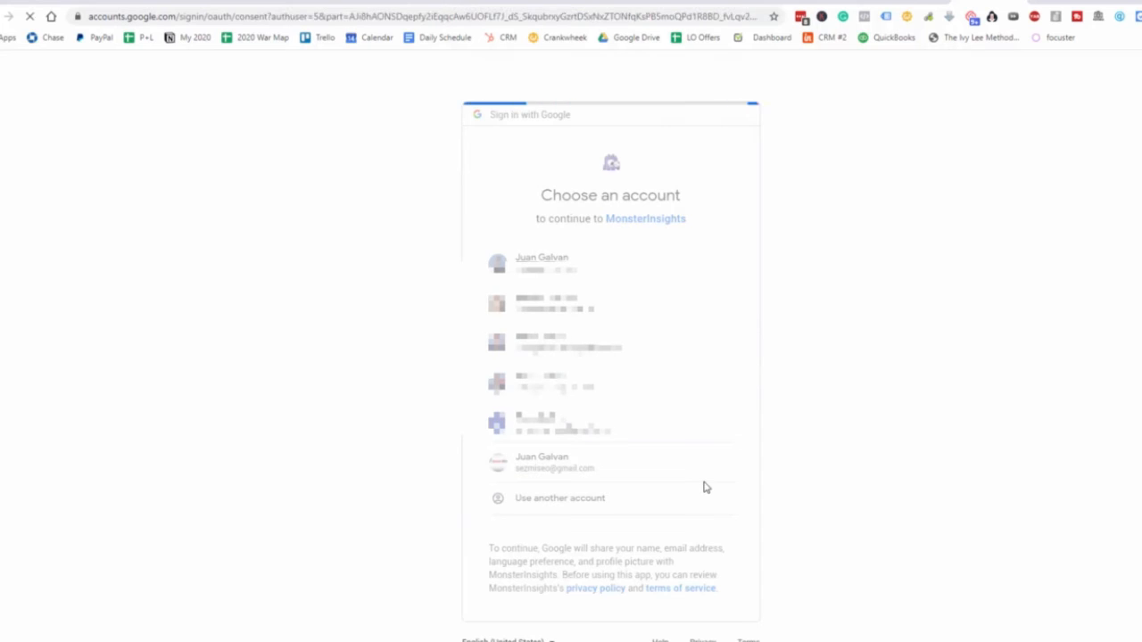
click(703, 582)
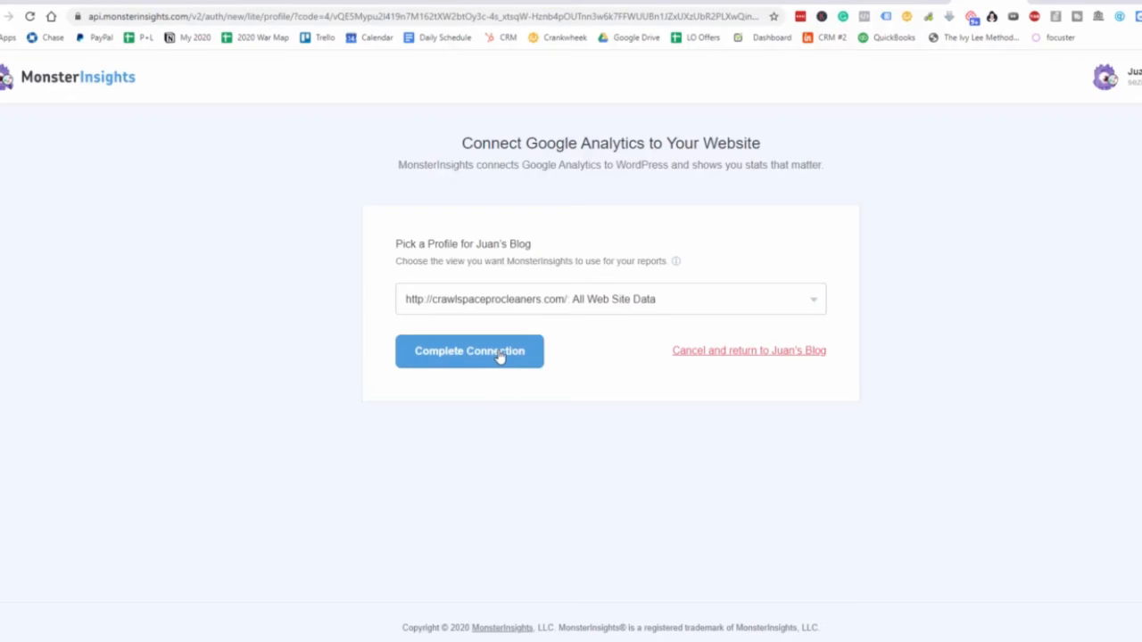
click(500, 356)
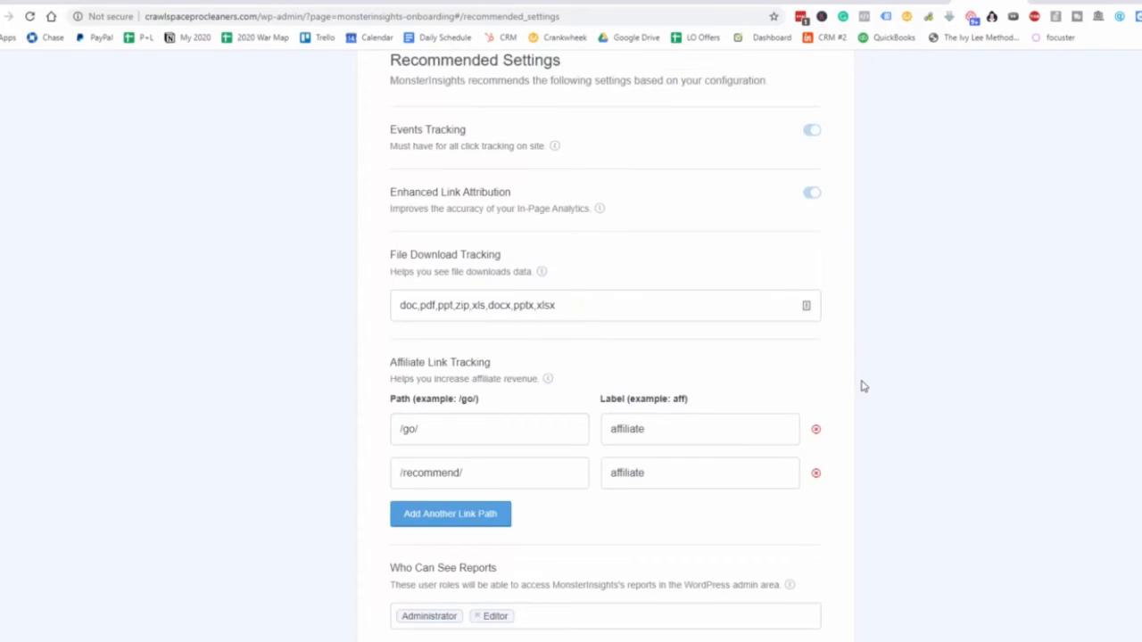
Review and save the wizard's recommended settings unchanged, continue past the Pro addons and skip installing WPForms
scroll(858, 386, up, 1)
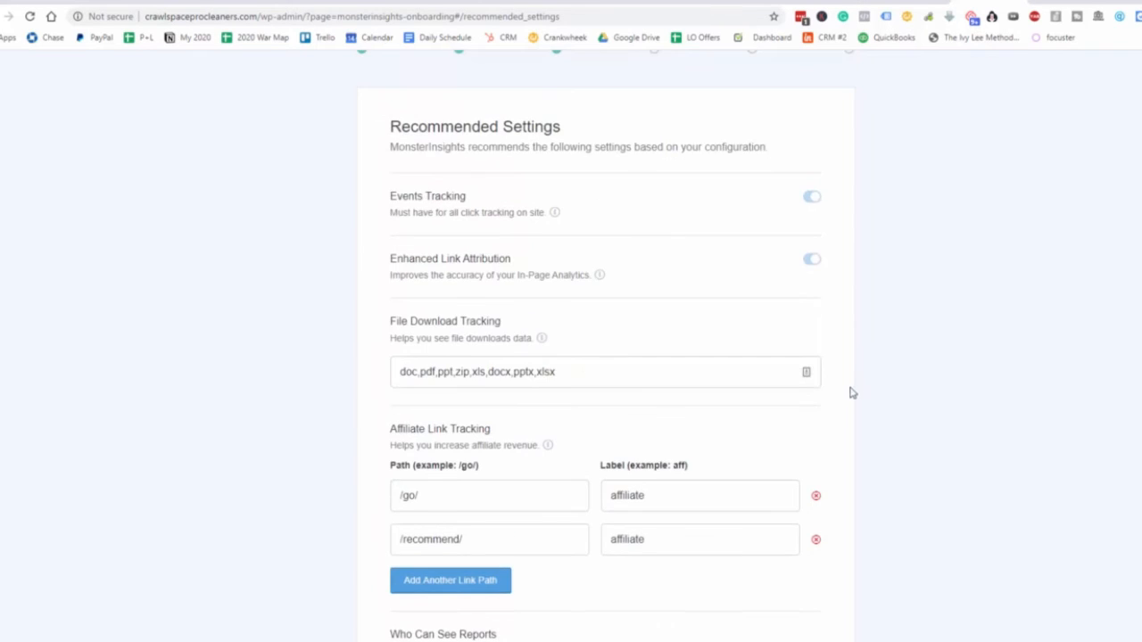
scroll(849, 388, down, 3)
scroll(844, 386, up, 3)
scroll(856, 402, down, 3)
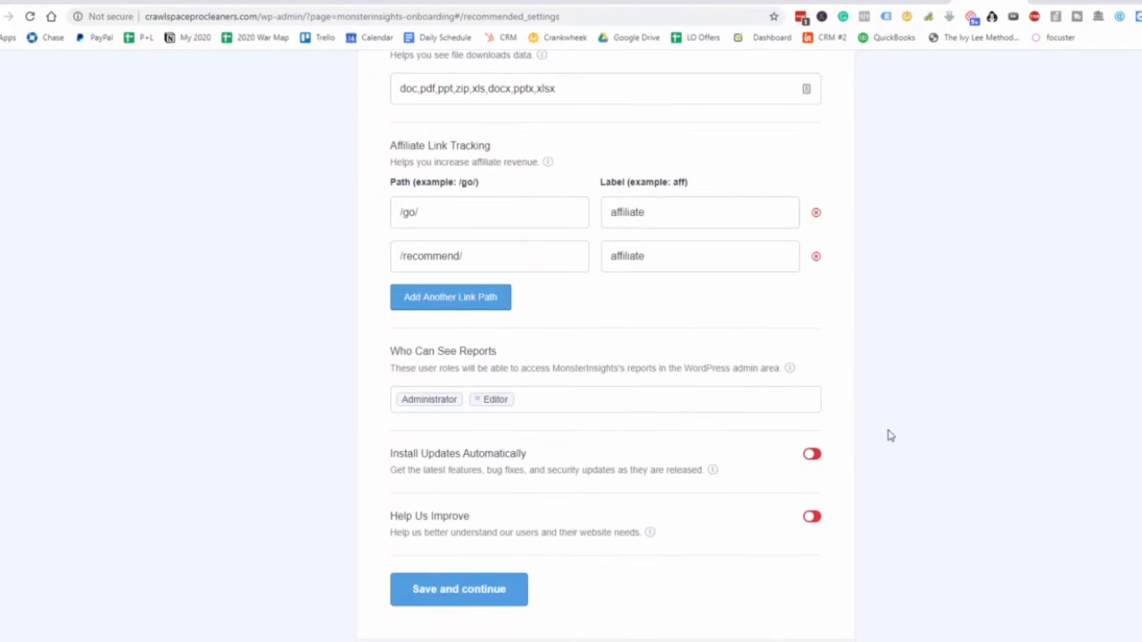
click(499, 589)
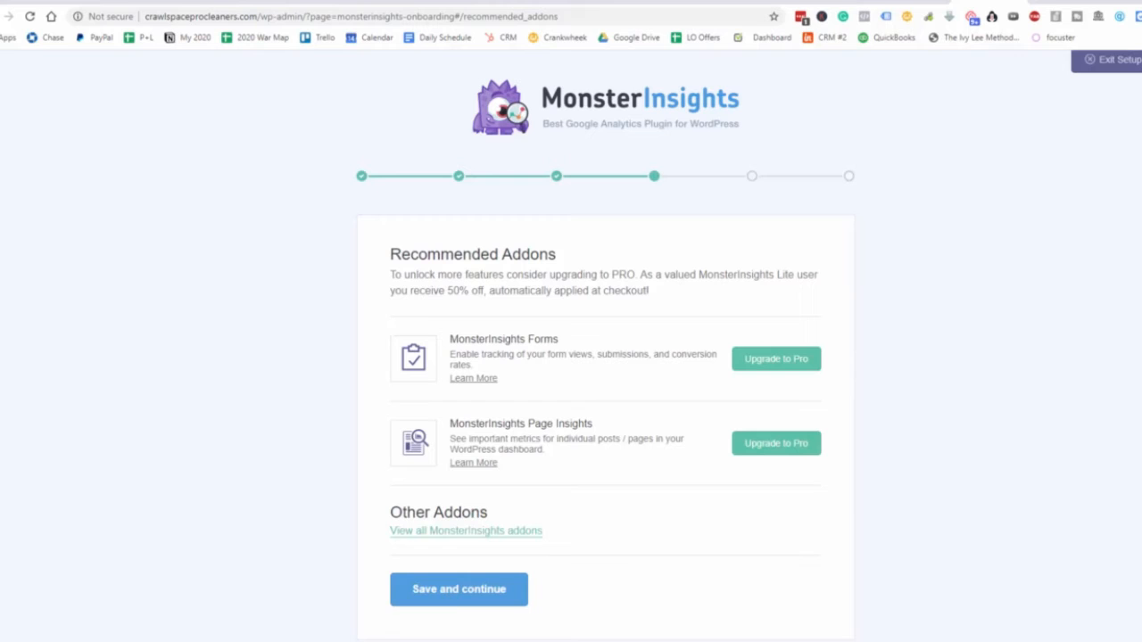
click(446, 601)
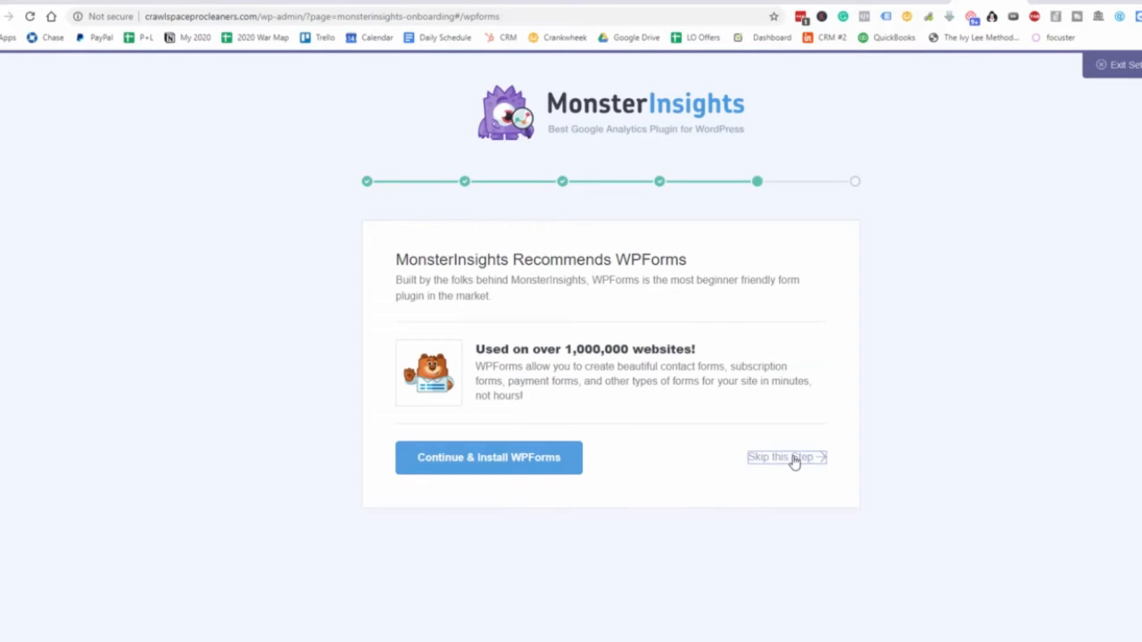
click(793, 459)
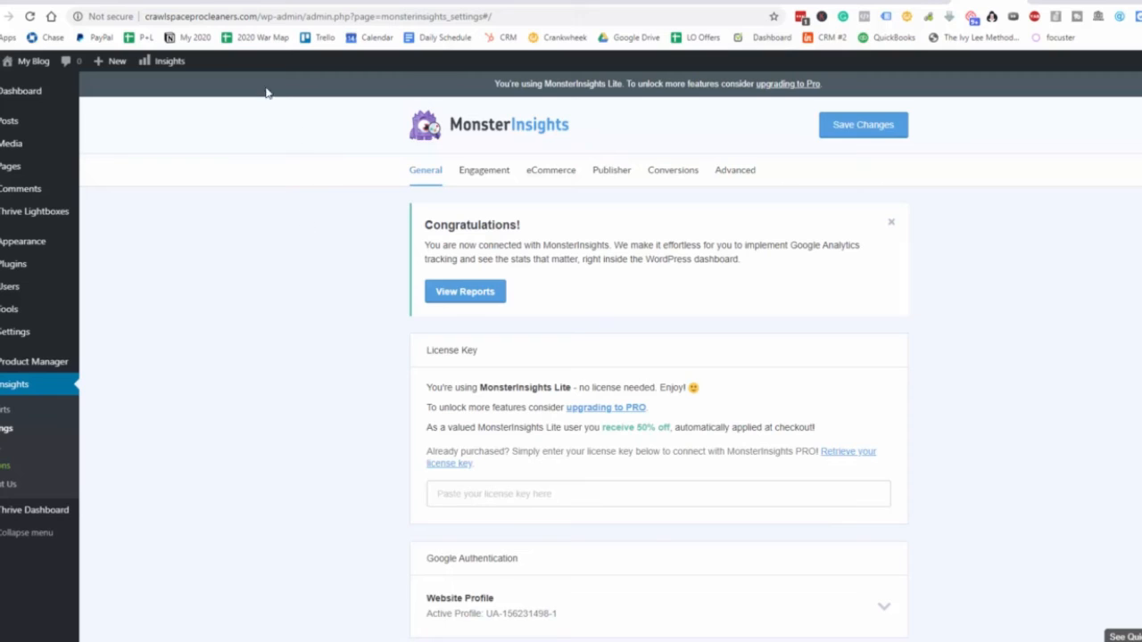
Copy the crawlspaceprocleaners.com domain from the address and open the site's homepage in a new browser tab
drag(257, 16, 146, 16)
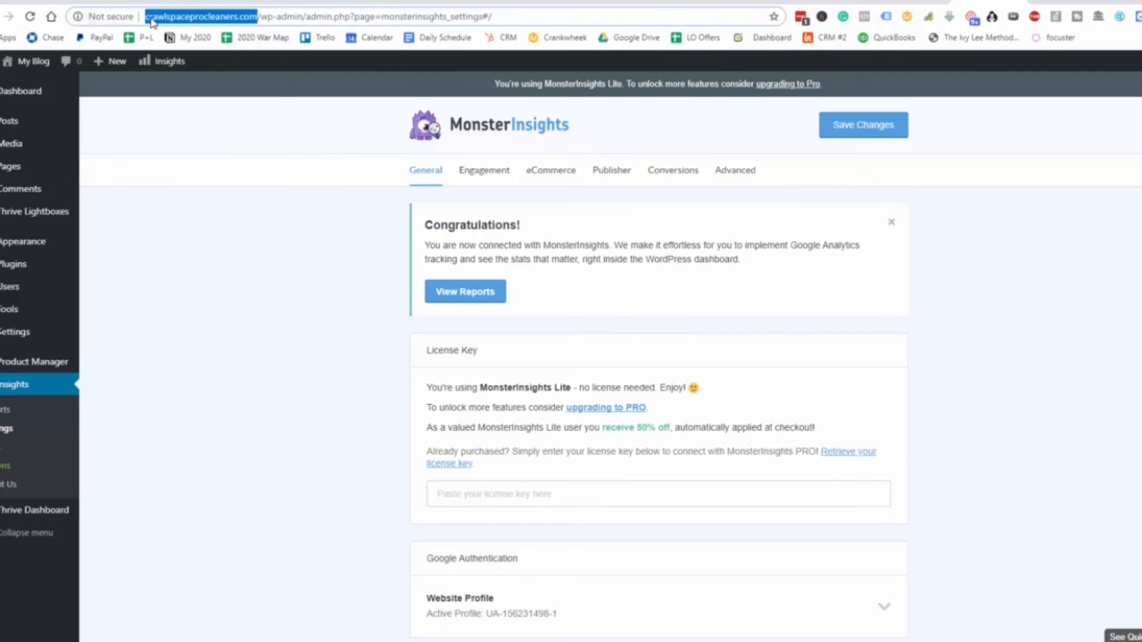
right_click(162, 17)
click(212, 89)
key(ctrl+t)
key(ctrl+v)
key(Return)
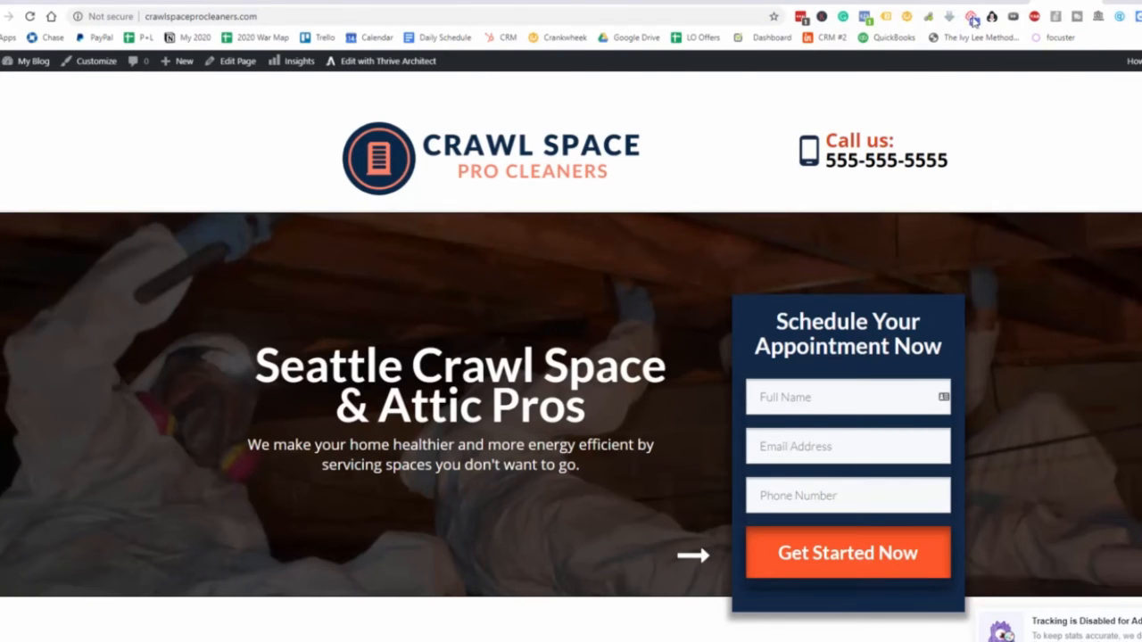
Check the homepage's tags with Google Tag Assistant, examining the details of both Google Analytics tags
click(886, 18)
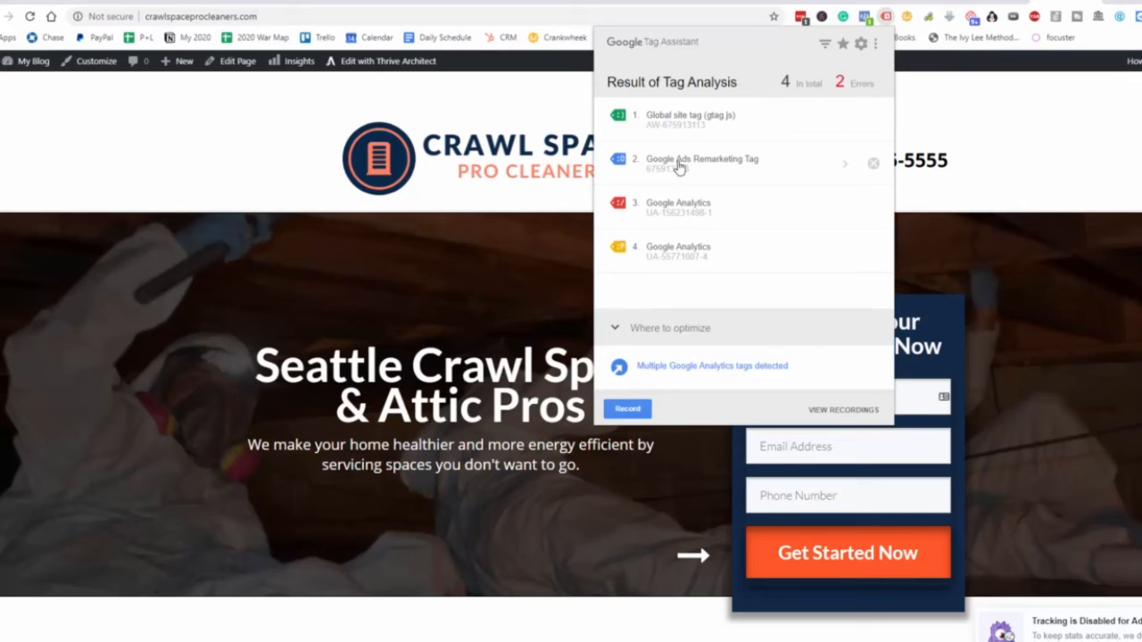
click(648, 212)
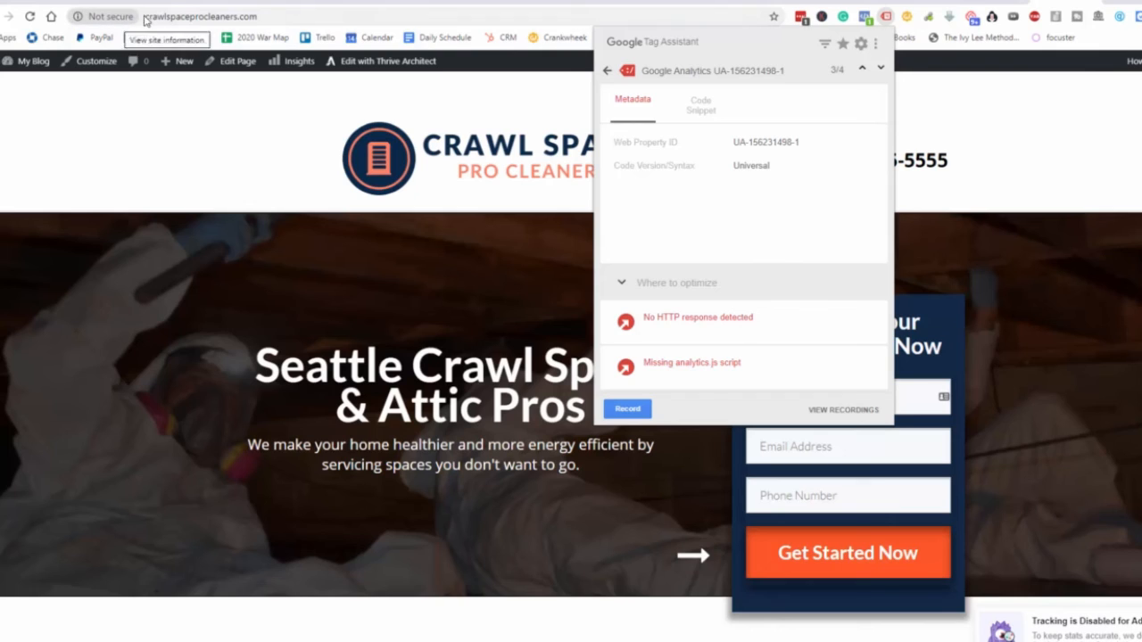
click(607, 71)
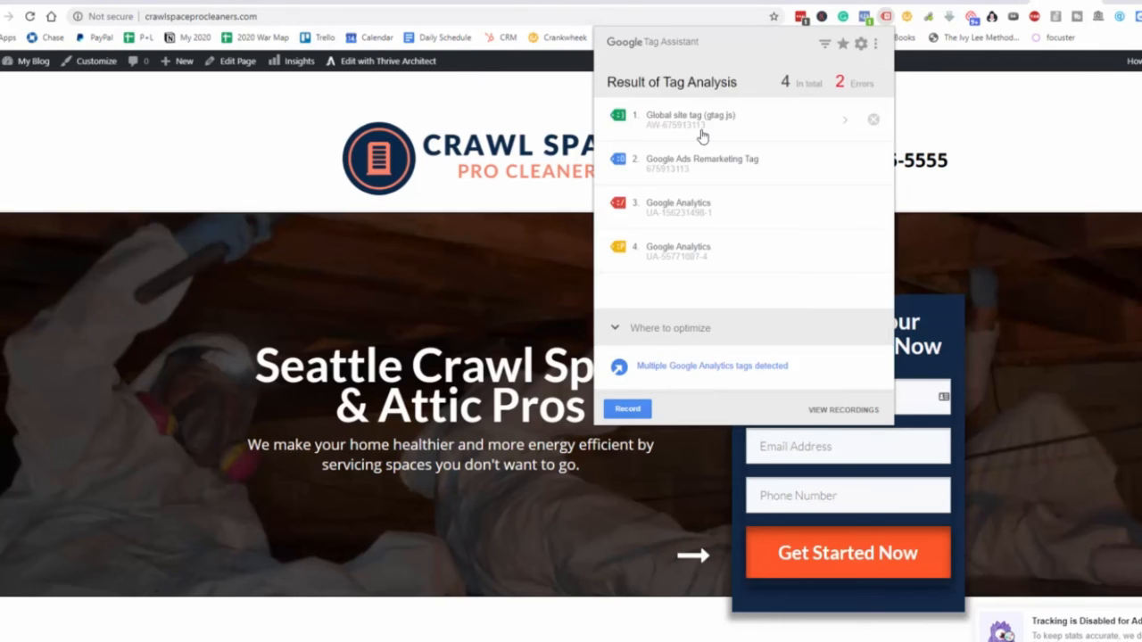
click(655, 250)
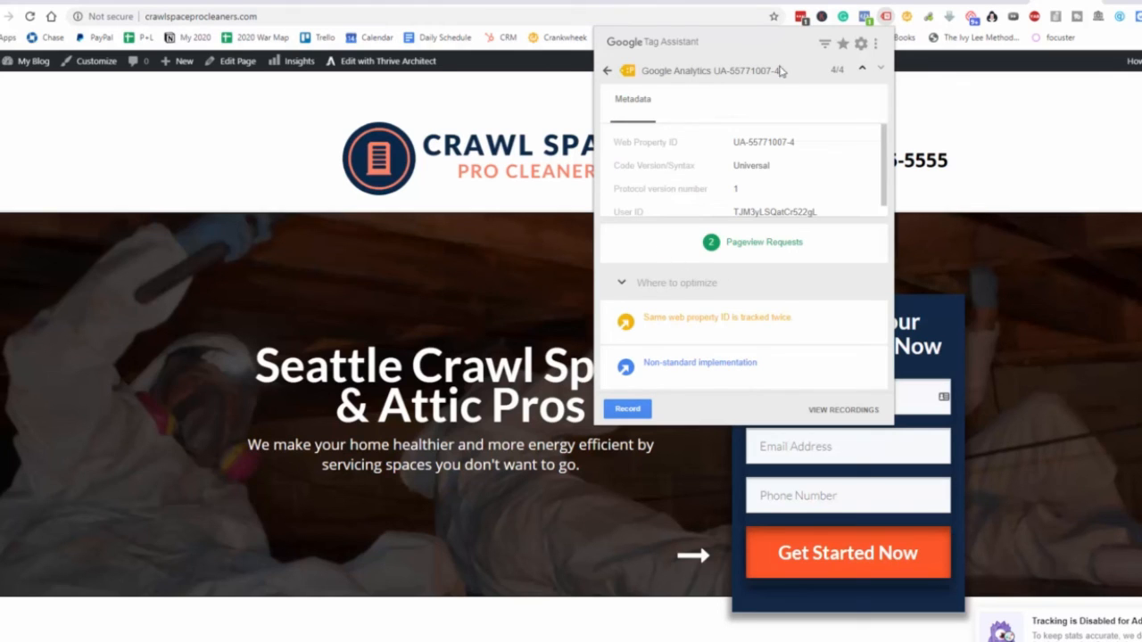
click(973, 175)
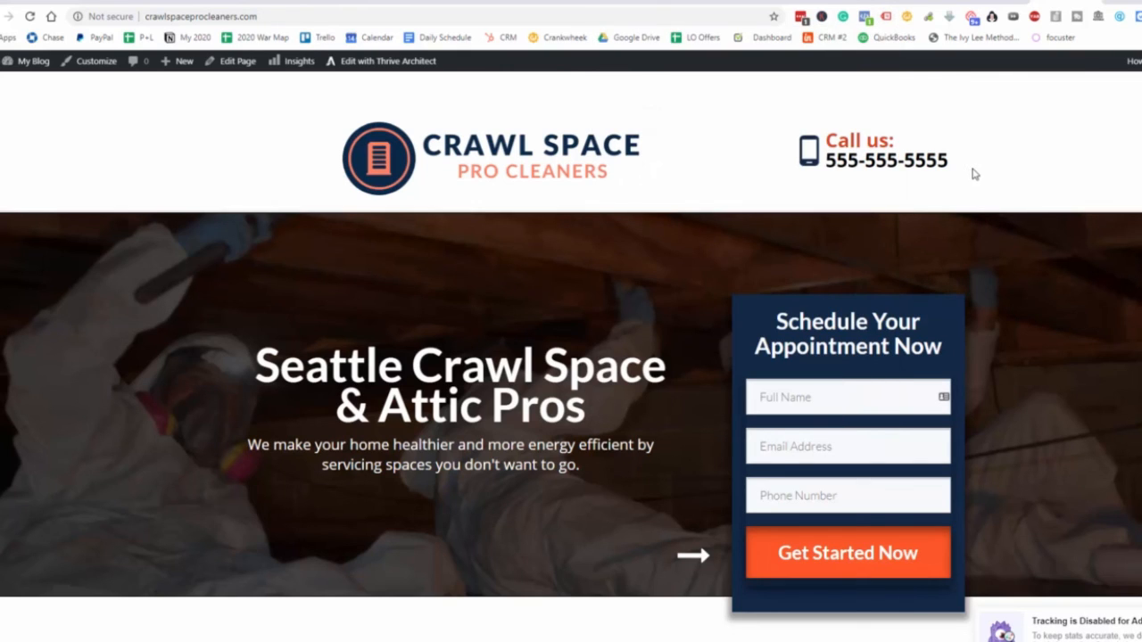